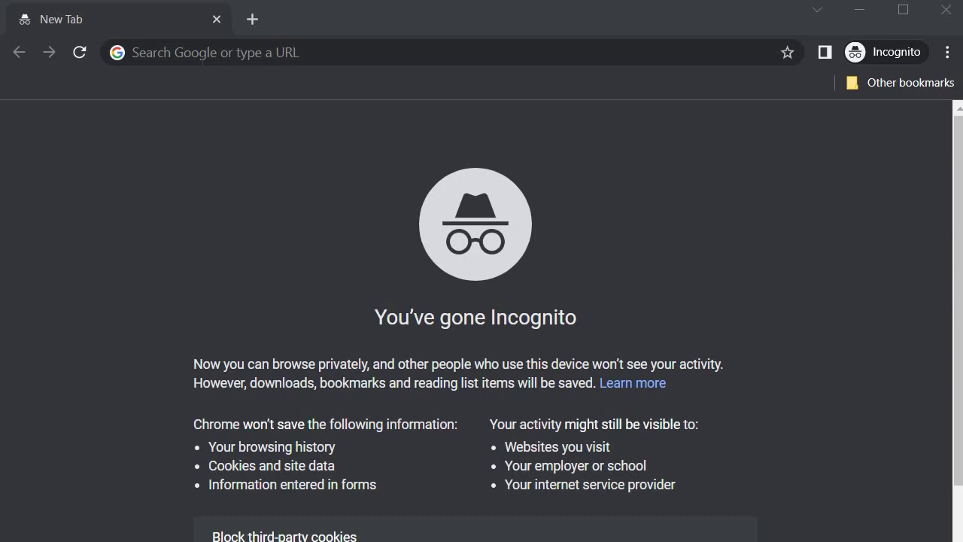
# Step: Load admin.microsoft.com in Chrome to reach the Microsoft sign-in page
pyautogui.click(201, 58)
pyautogui.write('admi')
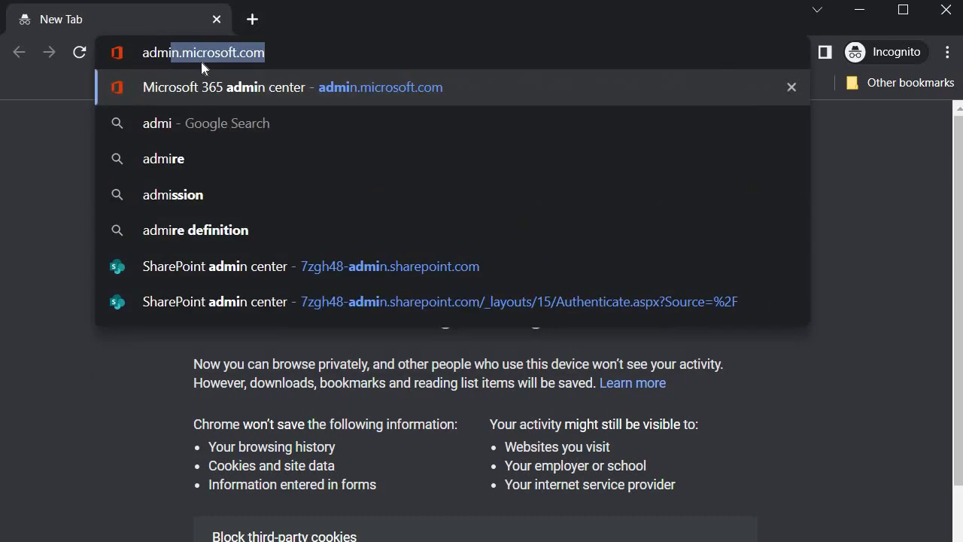
pyautogui.write('n')
pyautogui.press('Return')
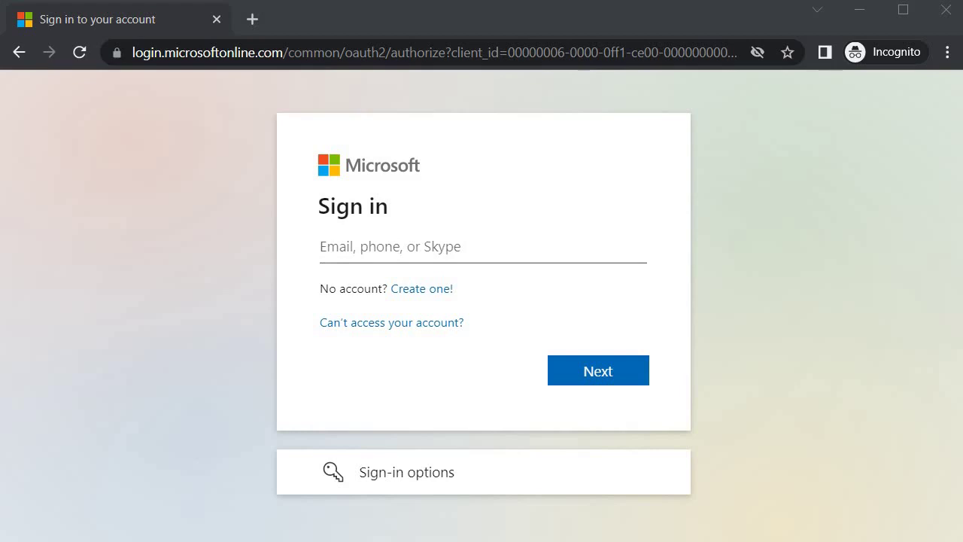
# Step: Sign in with the pasted tenant admin email, copying the tenant name, and skip security setup
pyautogui.click(339, 249)
pyautogui.hotkey('ctrl', 'v')
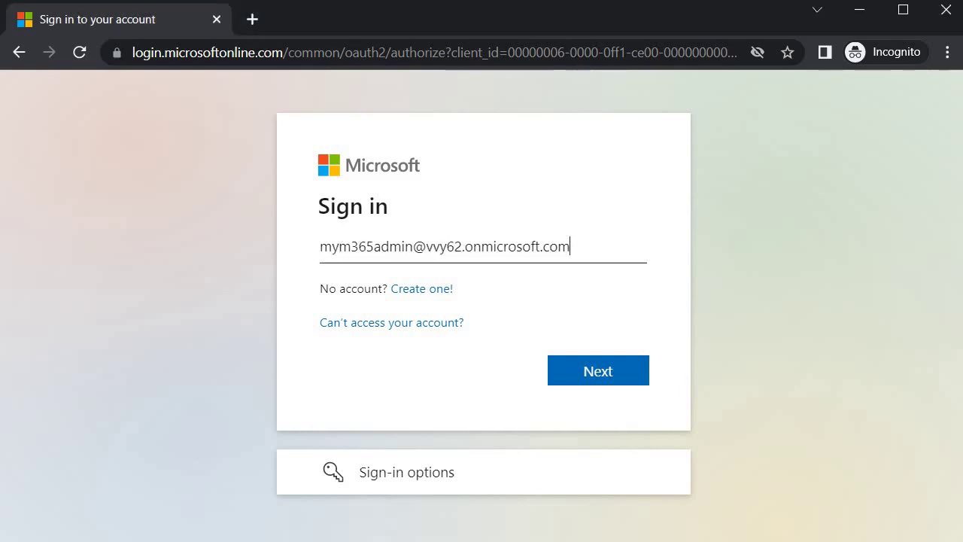
pyautogui.moveTo(426, 247); pyautogui.dragTo(464, 249)
pyautogui.hotkey('ctrl', 'c')
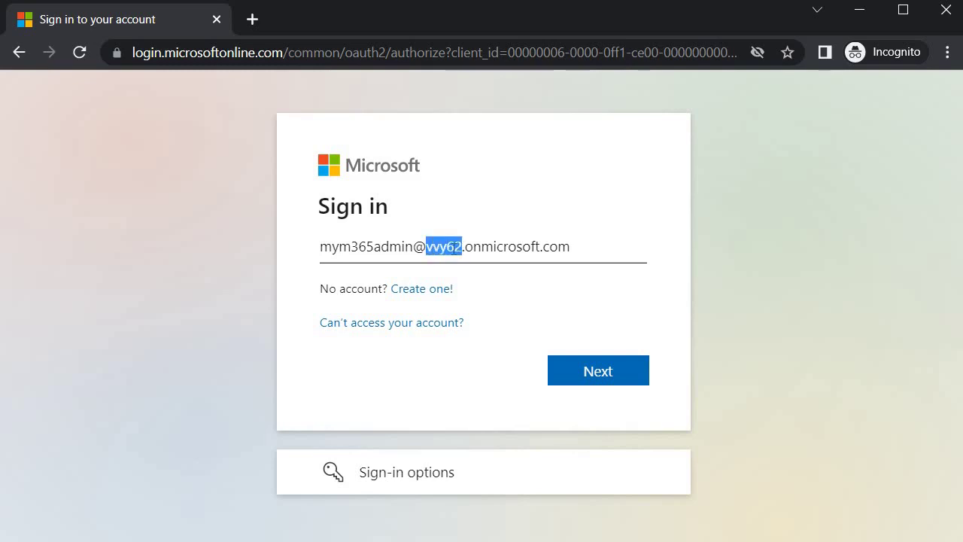
pyautogui.click(466, 247)
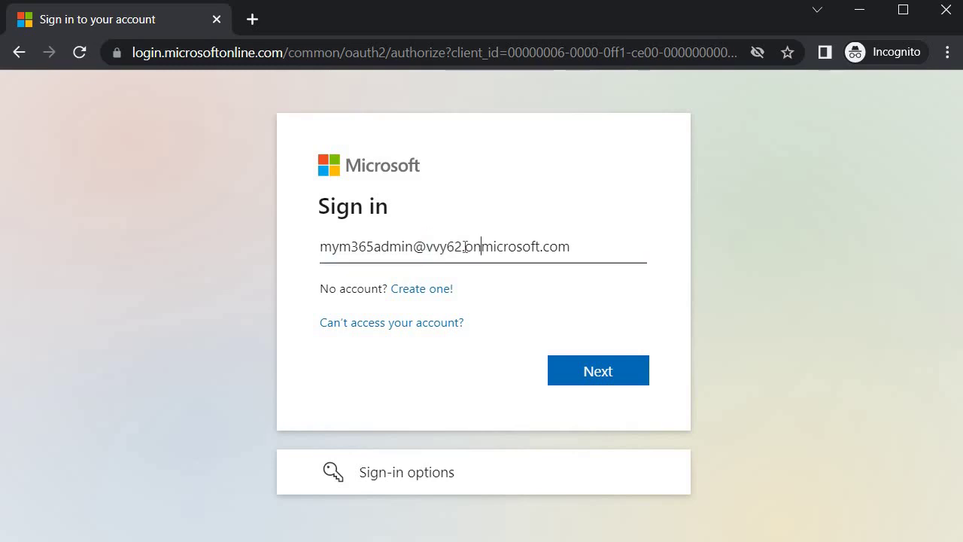
pyautogui.click(597, 372)
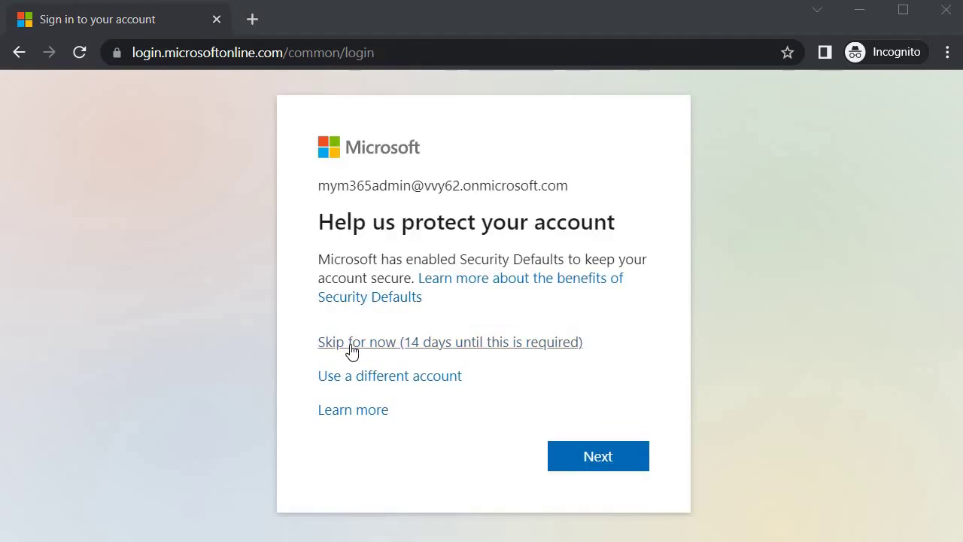
pyautogui.click(351, 345)
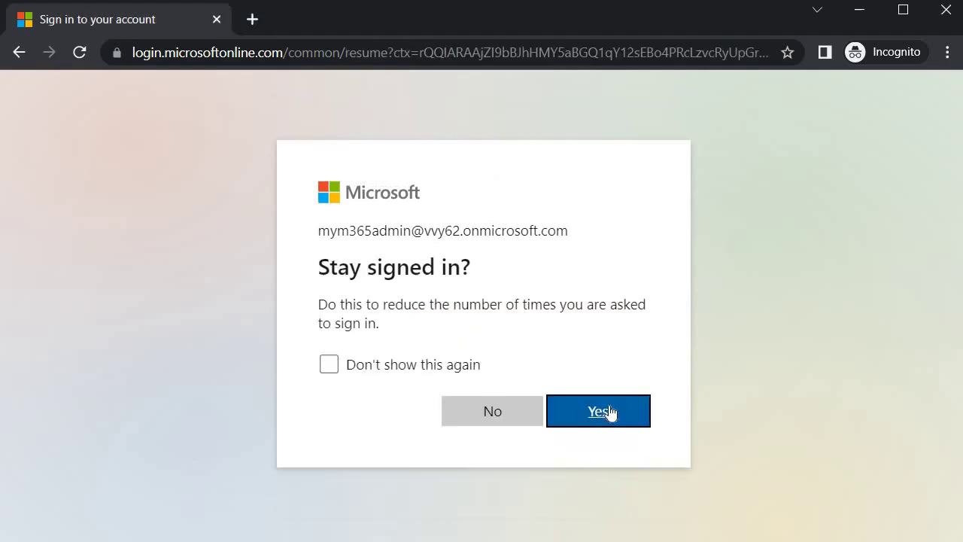
# Step: Stay signed in, then expand the admin nav to reveal the Admin centers section
pyautogui.click(598, 418)
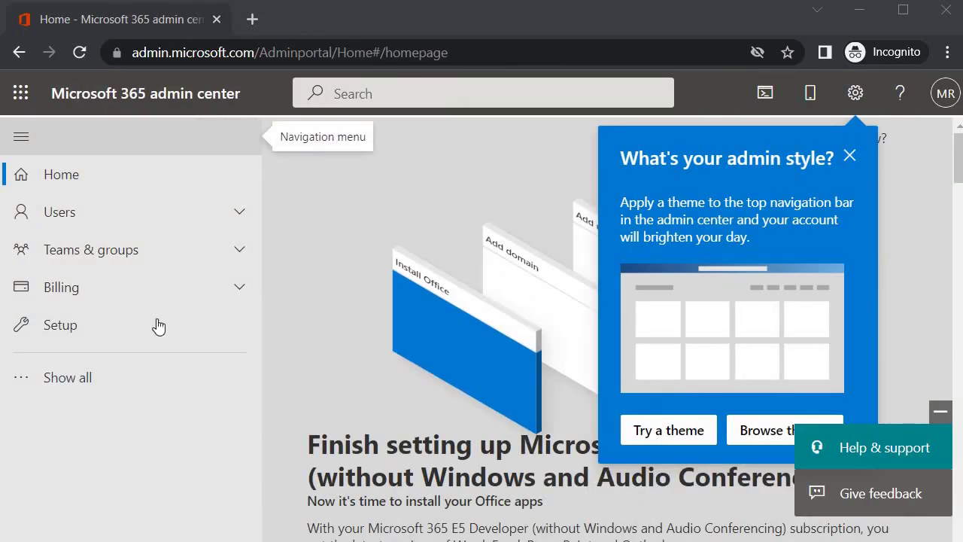
pyautogui.click(85, 378)
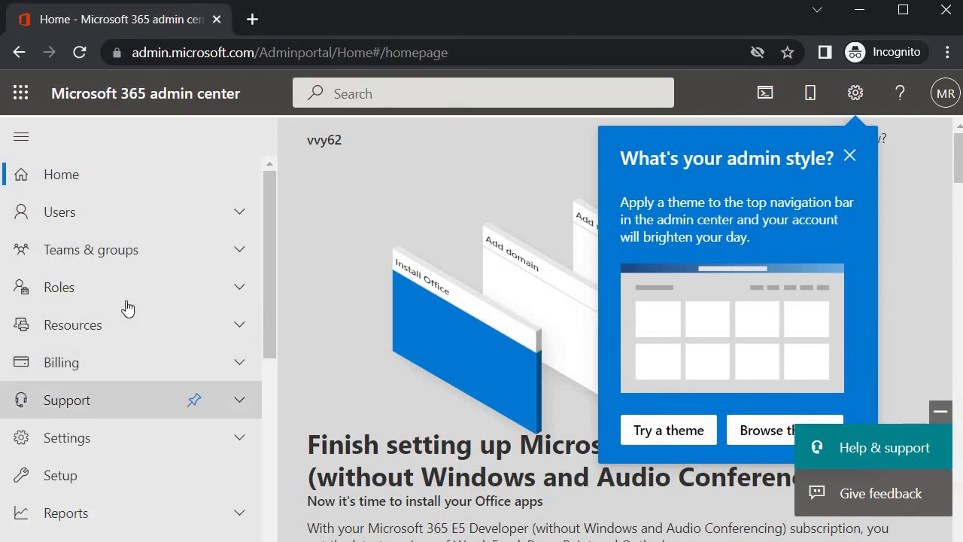
pyautogui.scroll(-5, 128, 226)
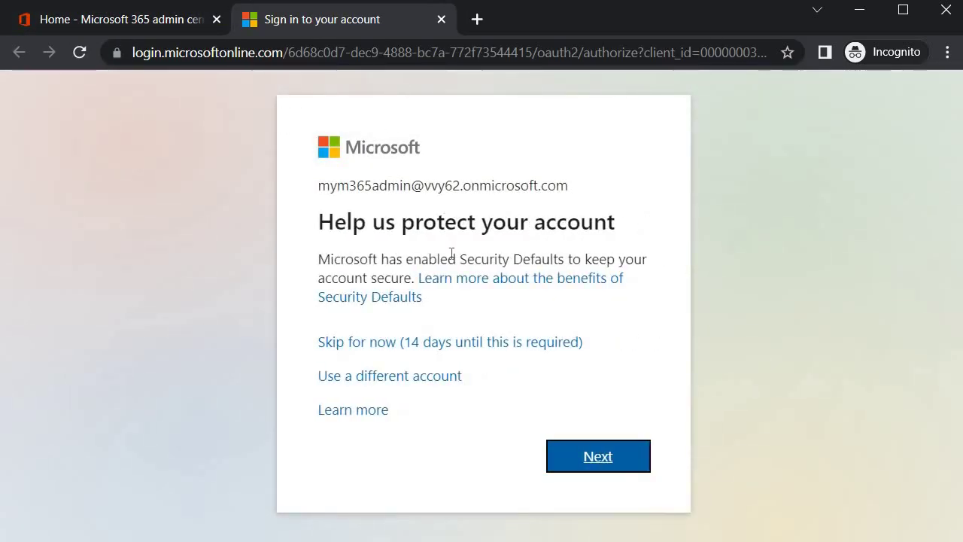
# Step: Skip the security prompt and review the tenant's Active sites list and storage
pyautogui.click(351, 343)
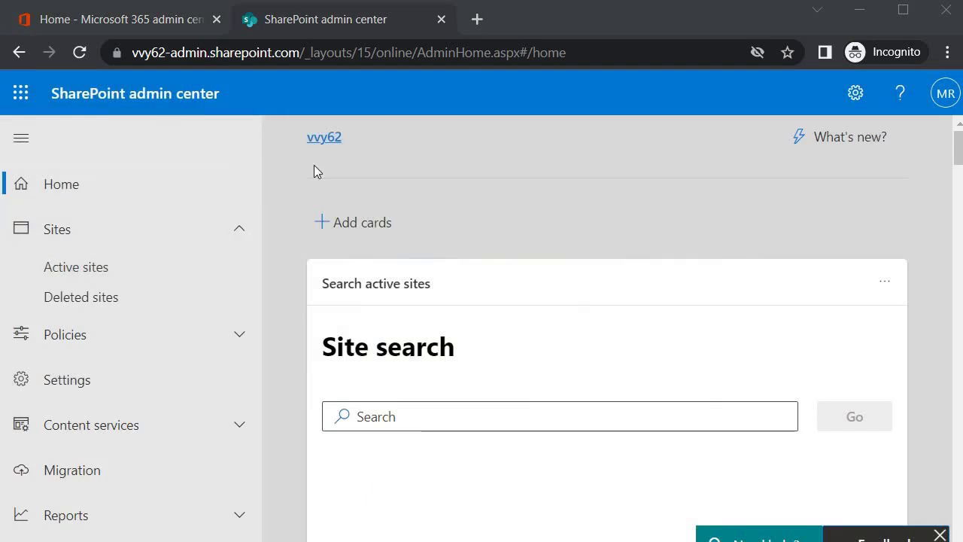
pyautogui.click(80, 269)
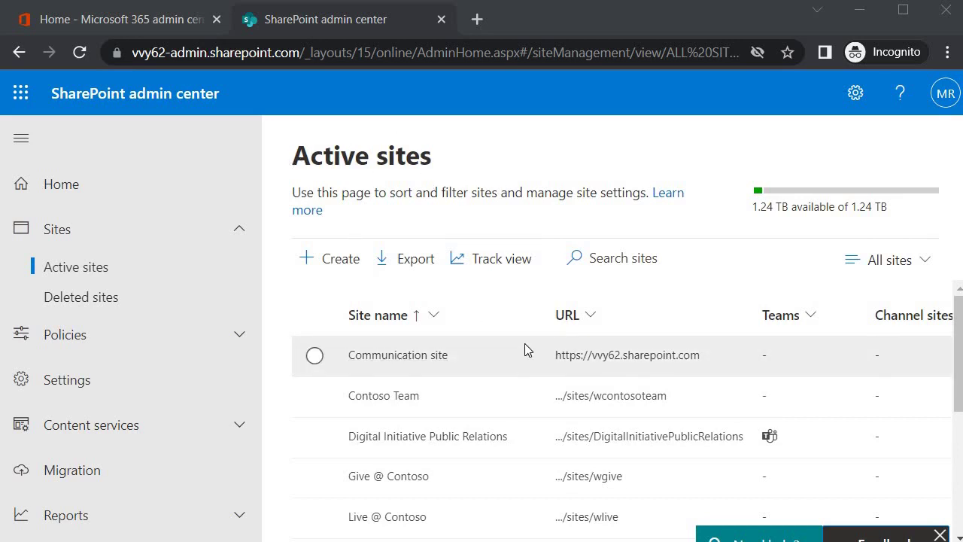
pyautogui.scroll(-2, 525, 343)
pyautogui.scroll(-1, 520, 383)
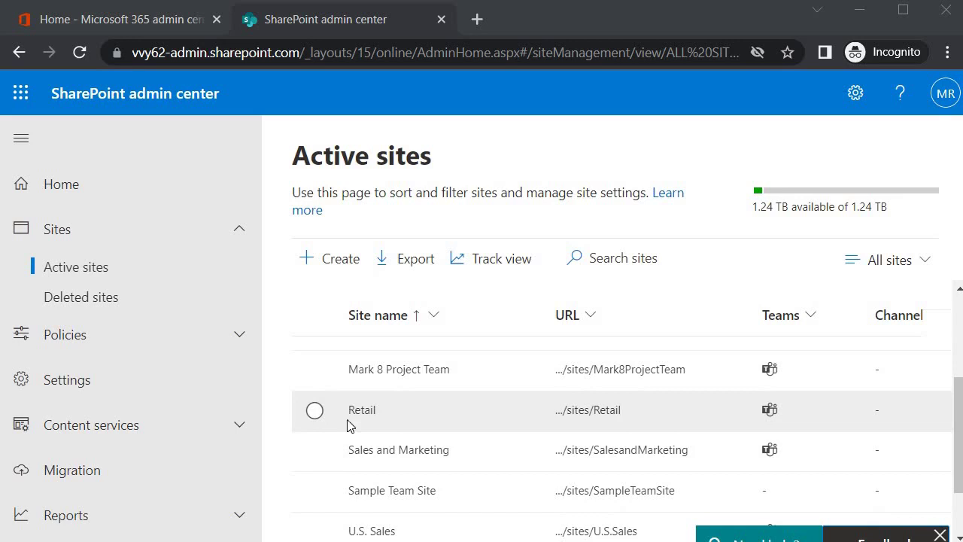
pyautogui.scroll(2, 553, 449)
pyautogui.scroll(1, 566, 448)
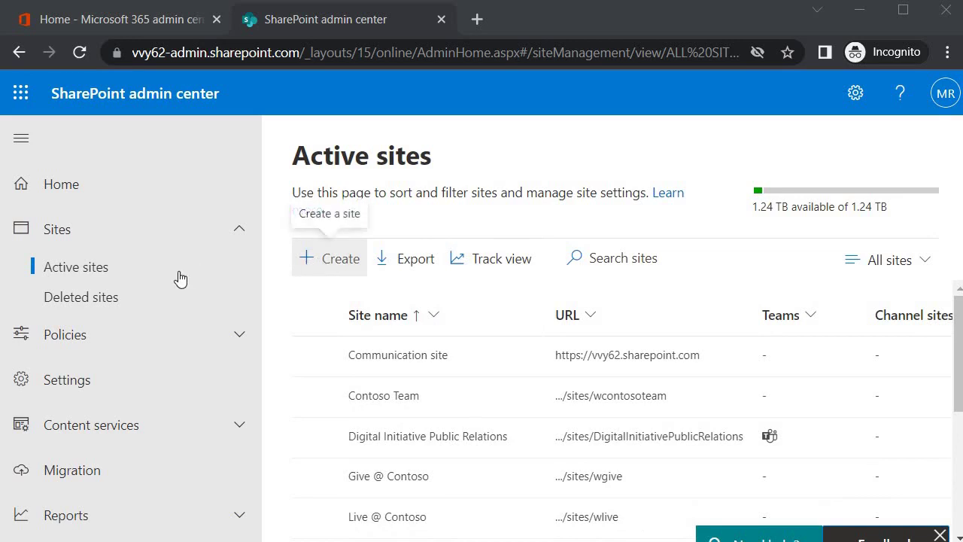
# Step: Launch the Apps feature under More features to begin creating the app catalog site
pyautogui.scroll(-2, 179, 264)
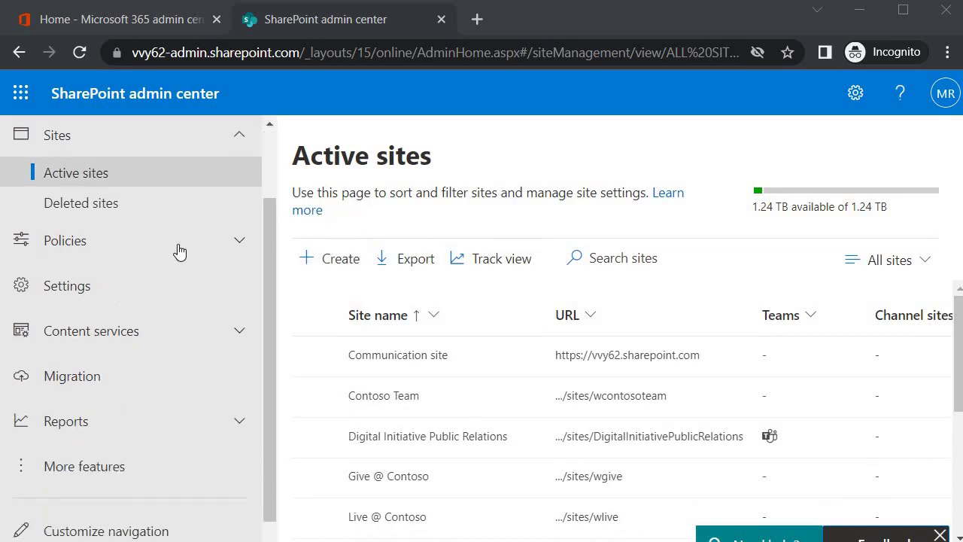
pyautogui.click(85, 467)
pyautogui.scroll(-3, 594, 328)
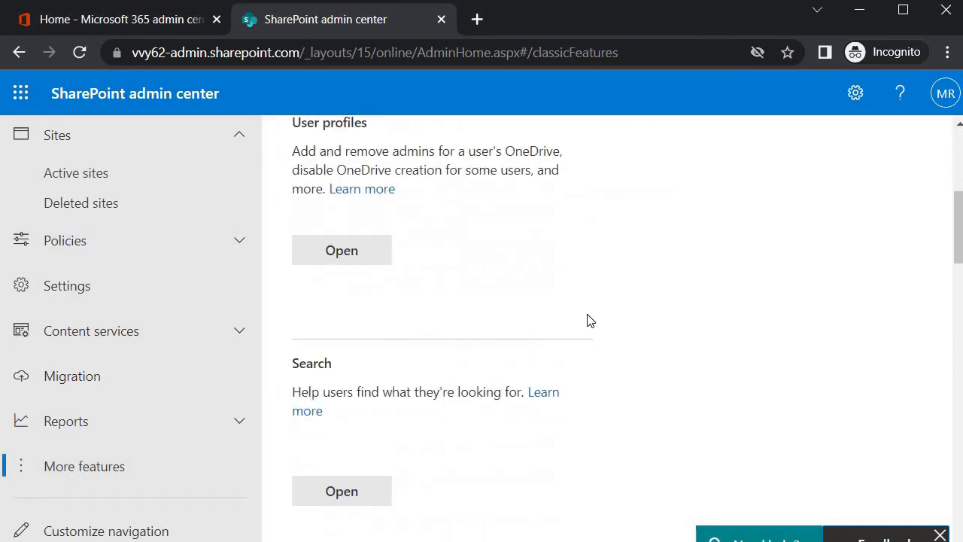
pyautogui.scroll(-3, 587, 319)
pyautogui.scroll(-2, 572, 315)
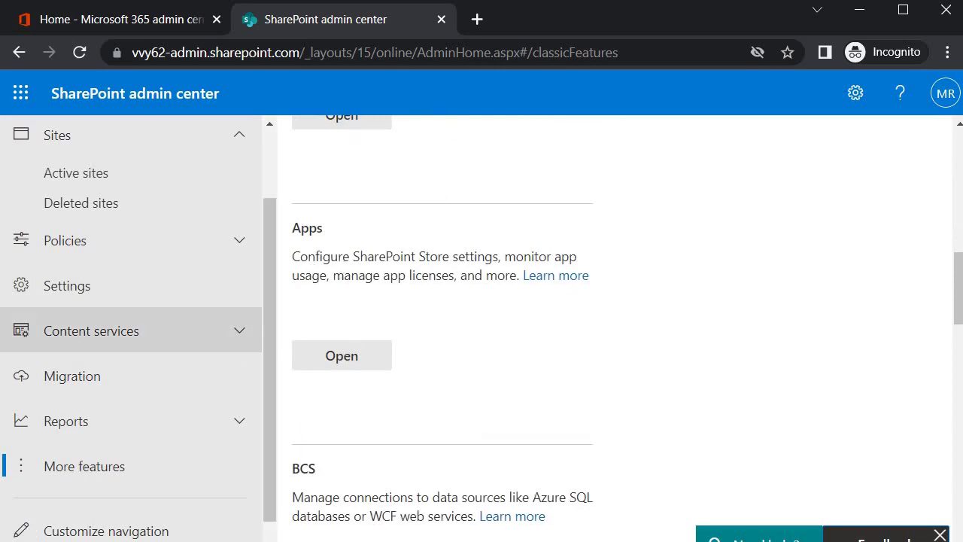
pyautogui.scroll(1, 337, 393)
pyautogui.click(337, 391)
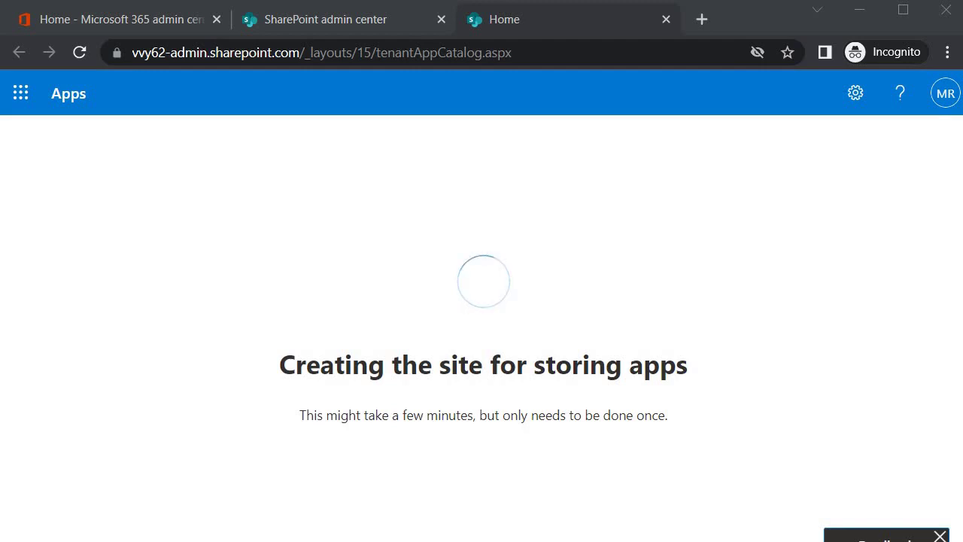
# Step: Close the Manage Apps tab and open the Apps site at /sites/appcatalog from Active sites
pyautogui.hotkey('ctrl', 'w')
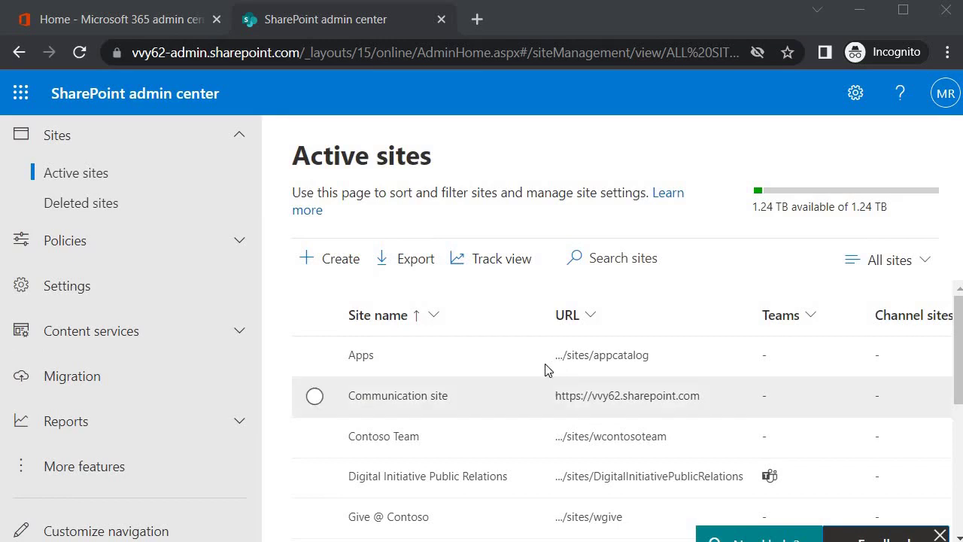
pyautogui.click(611, 360)
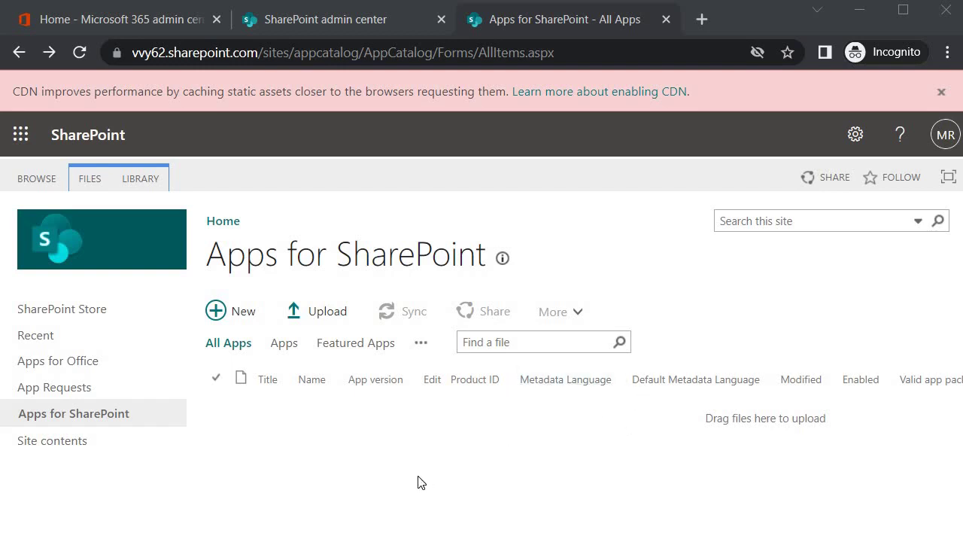
# Step: From the app catalog home, switch to the new Manage apps page and dismiss the Viva Connections tip
pyautogui.click(75, 242)
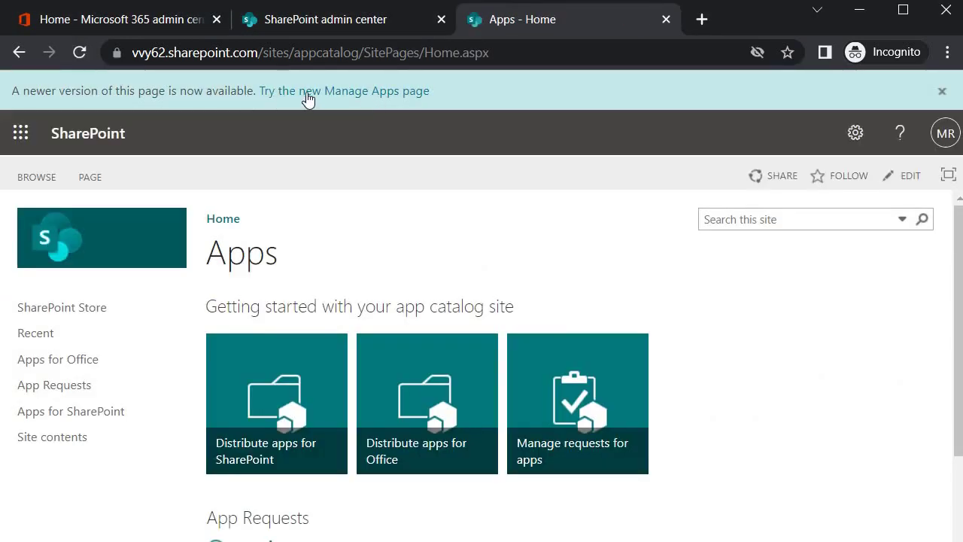
pyautogui.click(357, 91)
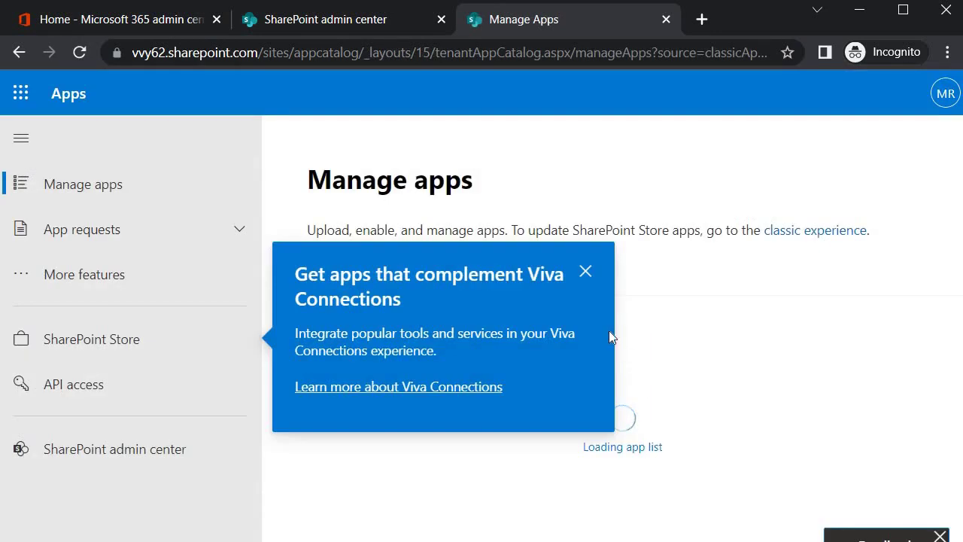
pyautogui.click(587, 271)
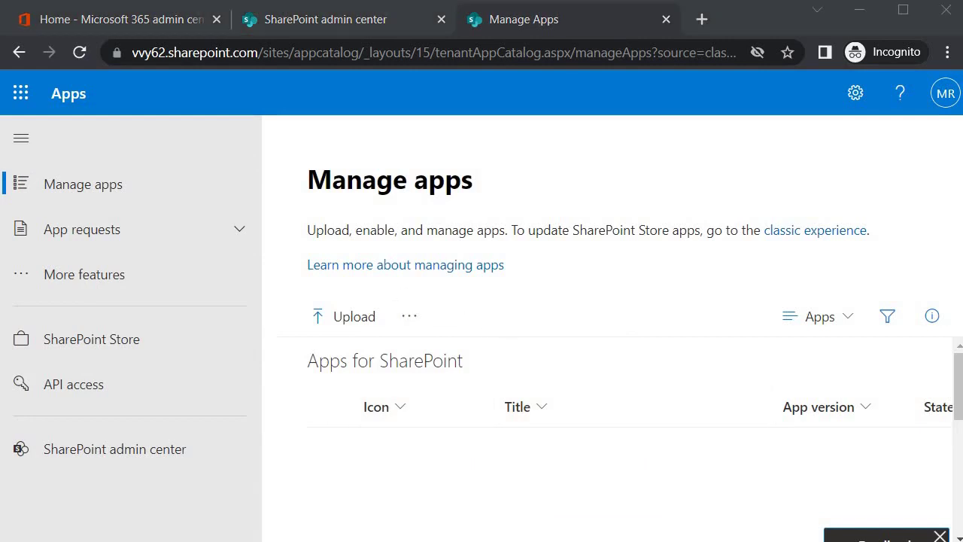
# Step: Return to SharePoint admin center Active sites to confirm the /sites/appcatalog Apps site
pyautogui.click(94, 451)
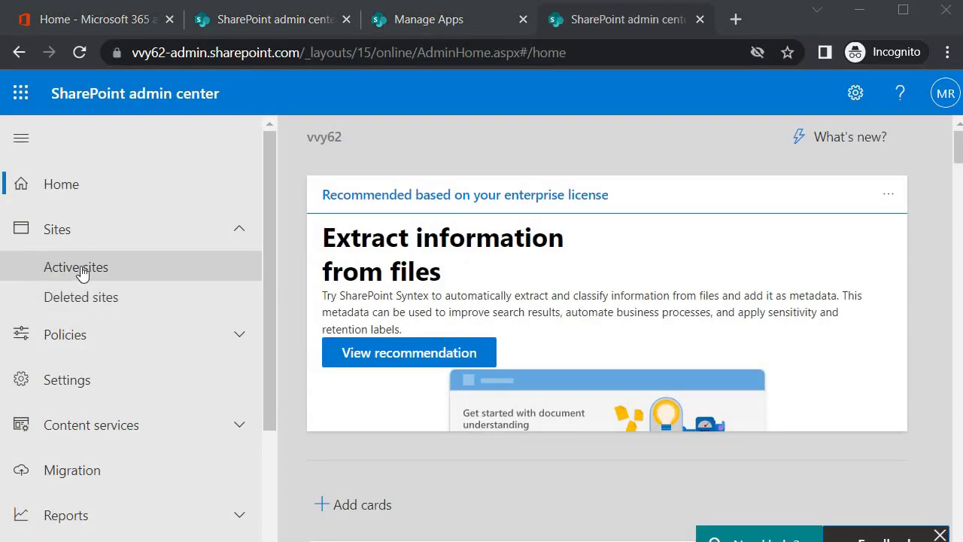
pyautogui.click(82, 270)
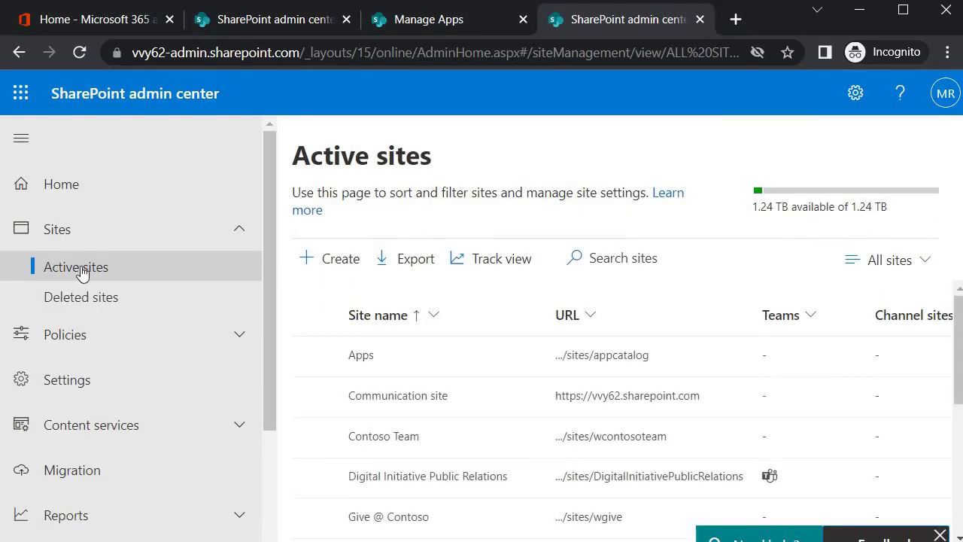